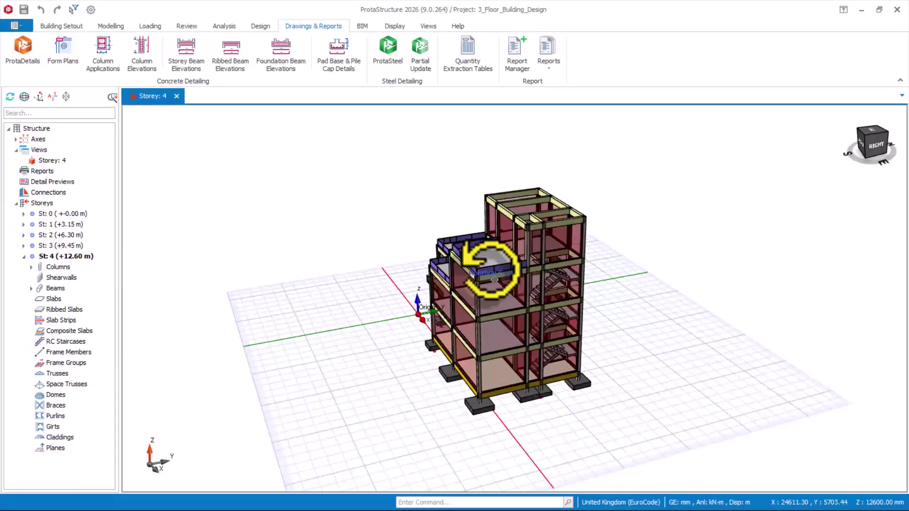
Orbit and zoom the building model to inspect its front, left side and roof slabs
scroll(619, 322, up, 5)
mouse_move(619, 322)
middle_down()
mouse_move(520, 296)
mouse_move(639, 304)
middle_up()
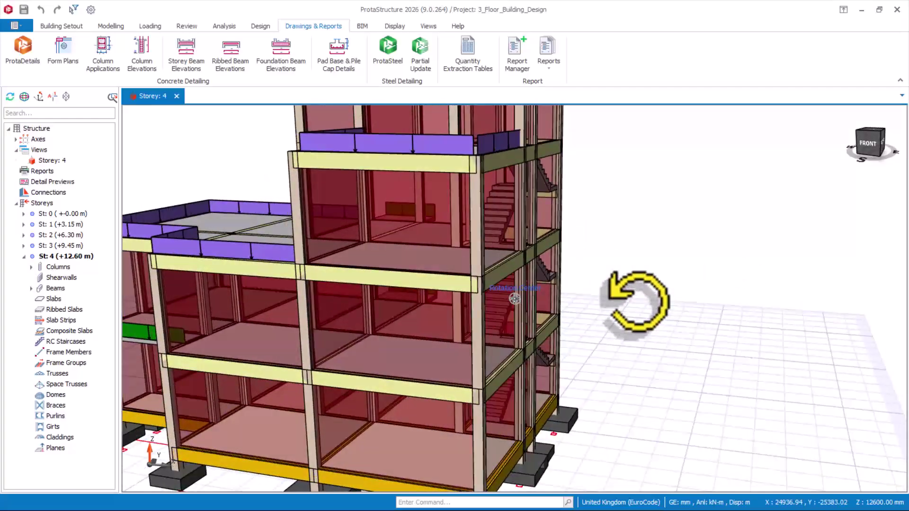
scroll(639, 305, down, 5)
middle_drag(512, 313, 562, 303)
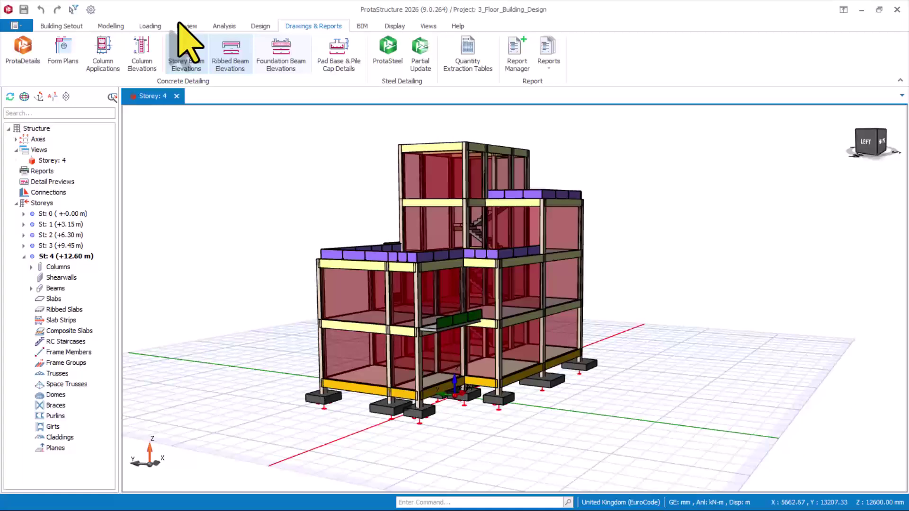
scroll(535, 318, up, 3)
scroll(536, 318, up, 2)
scroll(535, 318, down, 3)
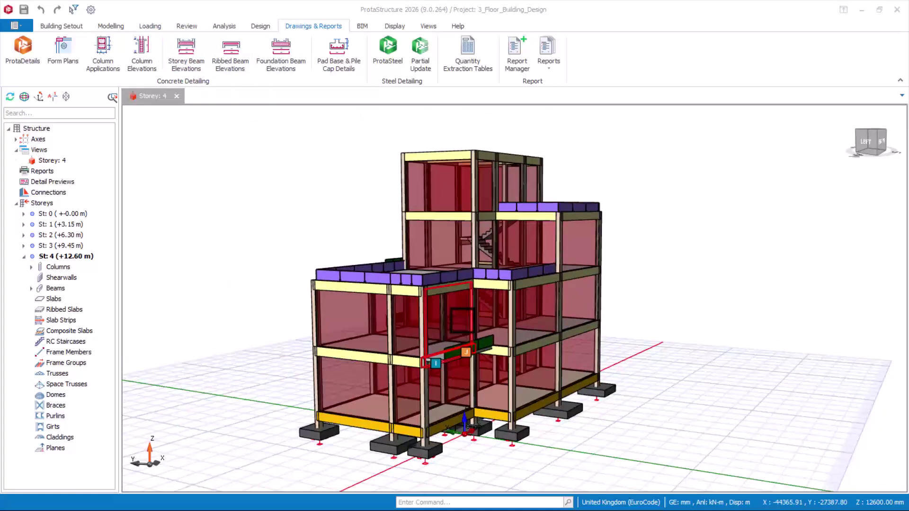
middle_drag(536, 317, 471, 329)
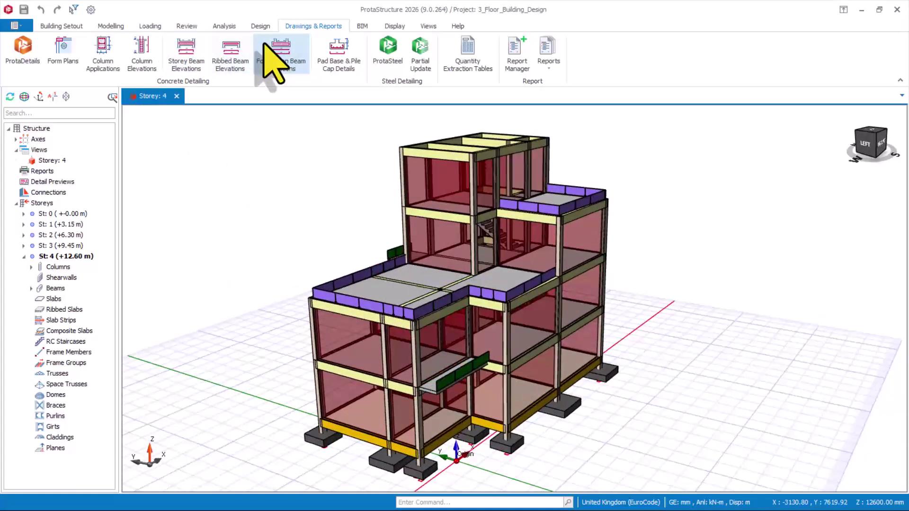
Launch ProtaDetails with the current 3_Floor_Building_Design model from Drawings & Reports
click(228, 26)
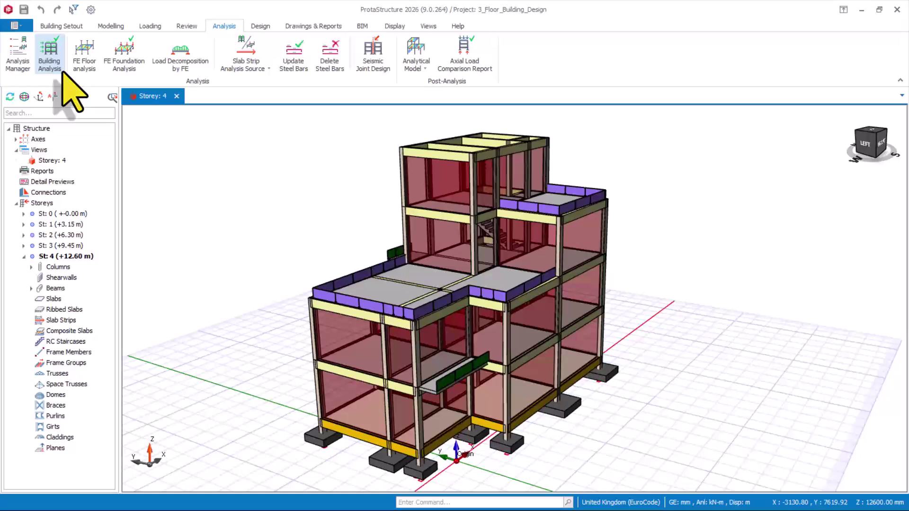
middle_drag(518, 296, 602, 315)
click(300, 27)
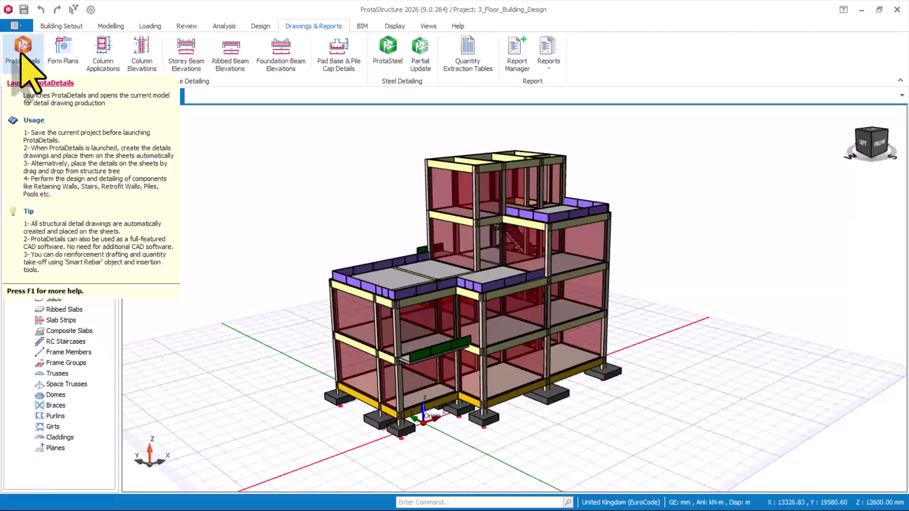
click(21, 52)
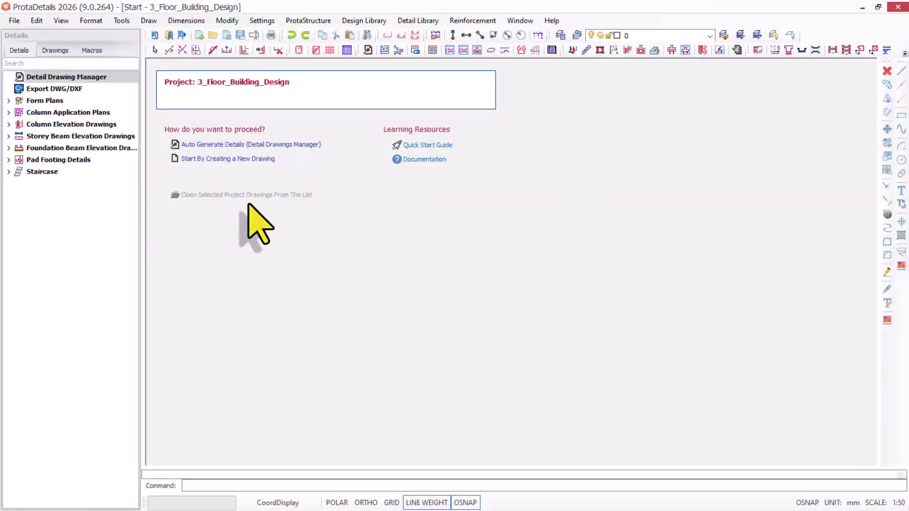
Create a new drawing and generate the St: 1 (+3.15 m) form plan on it
click(208, 159)
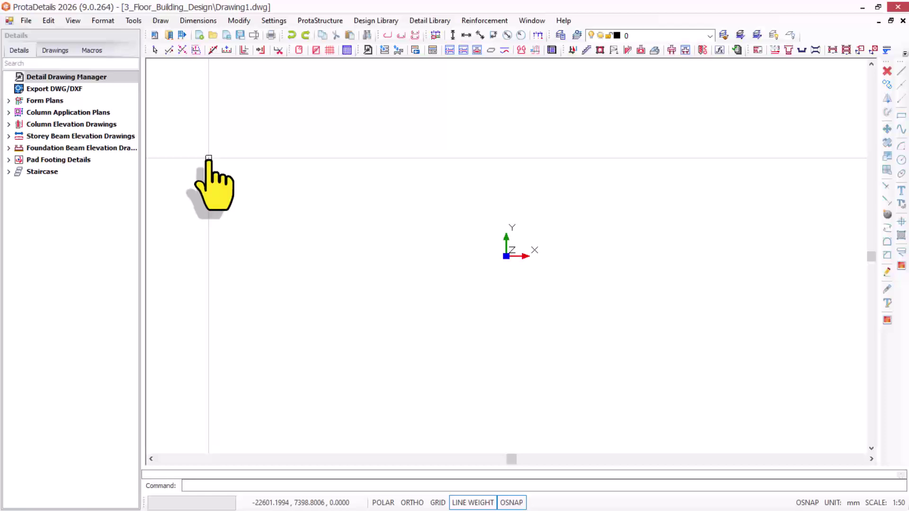
click(30, 101)
click(10, 101)
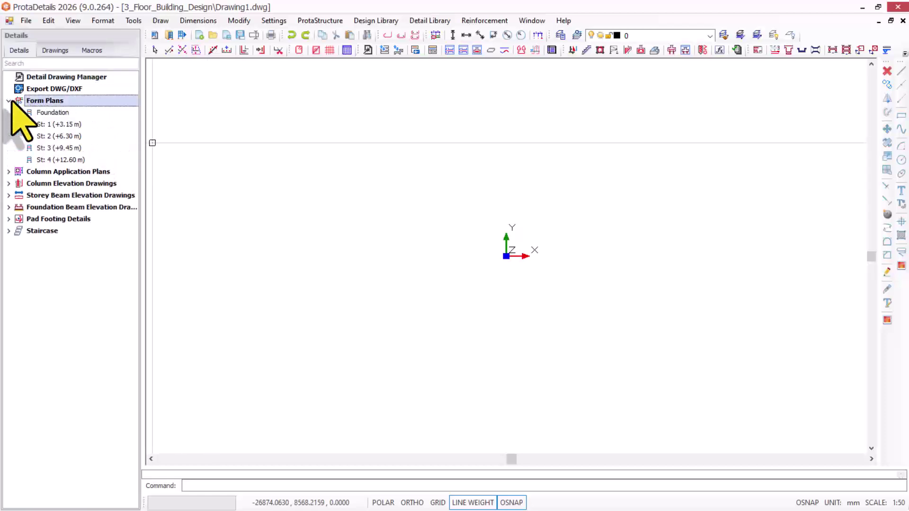
click(52, 125)
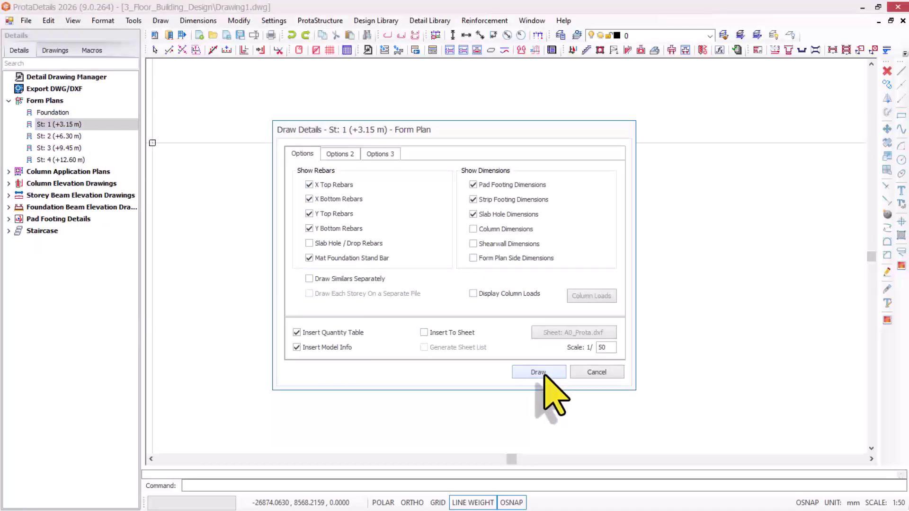
click(545, 372)
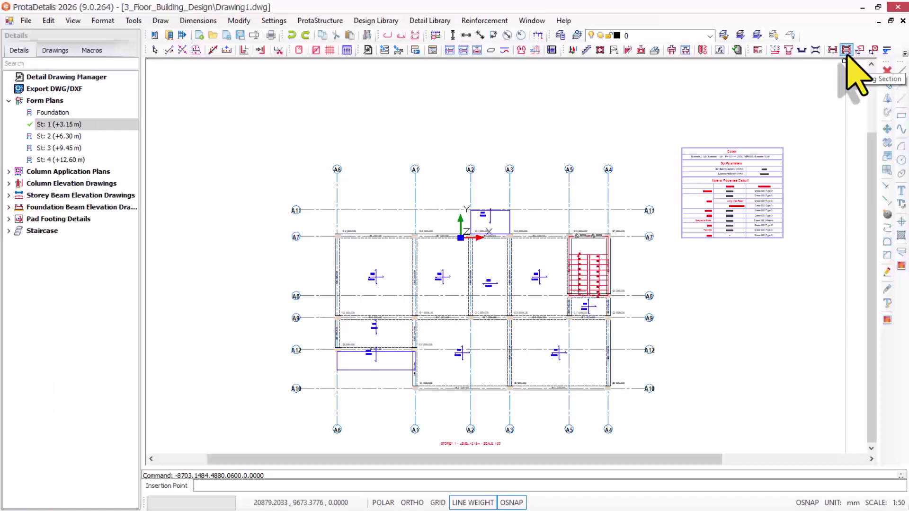
Start a building section and draw its cut line horizontally across the plan
click(431, 21)
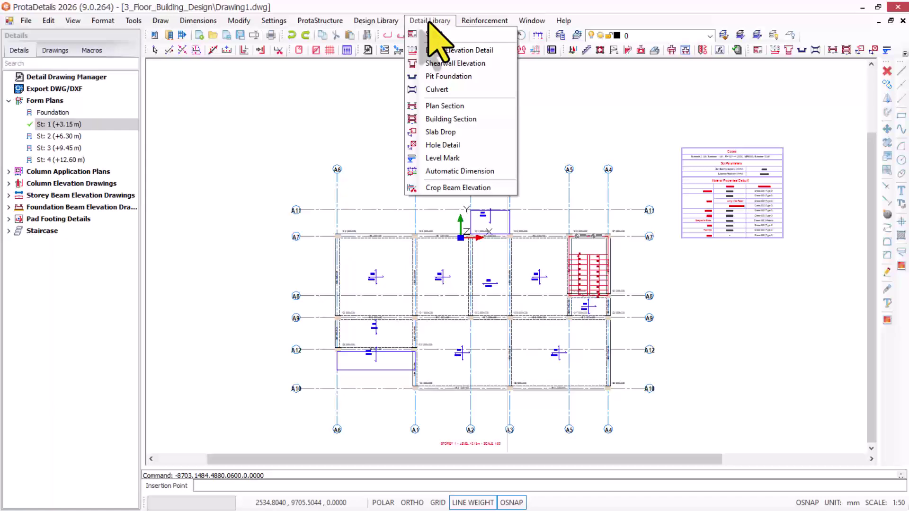
click(439, 120)
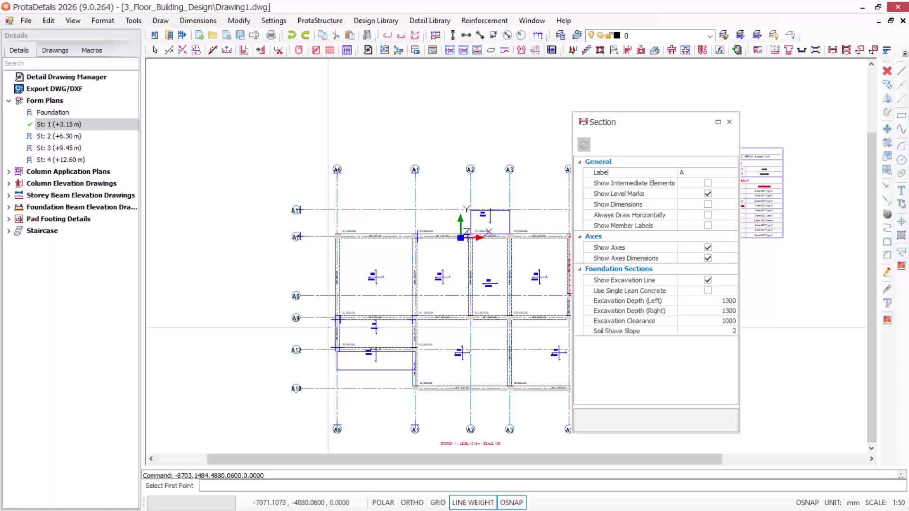
scroll(309, 305, down, 2)
scroll(482, 325, up, 2)
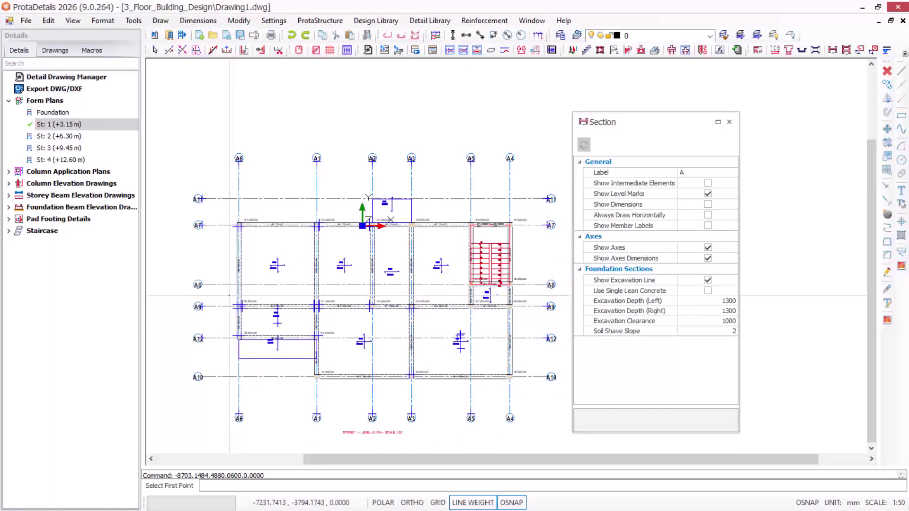
click(229, 295)
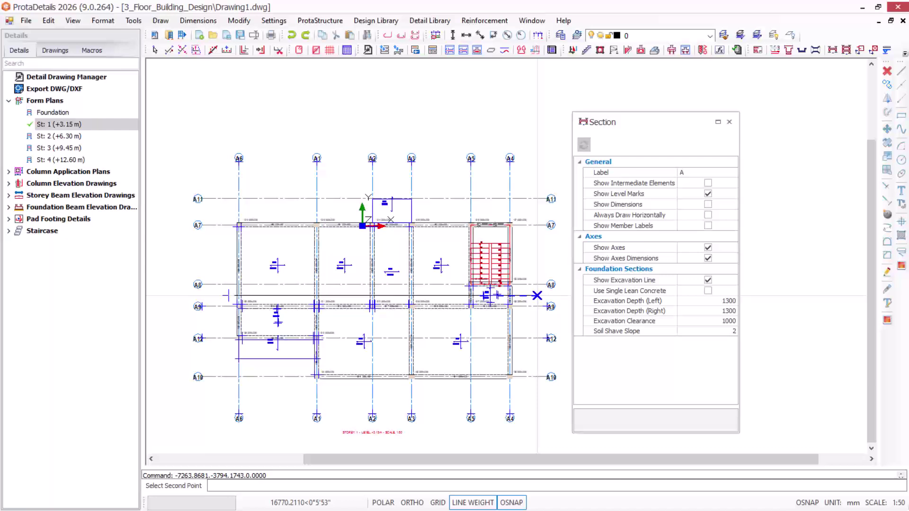
click(537, 295)
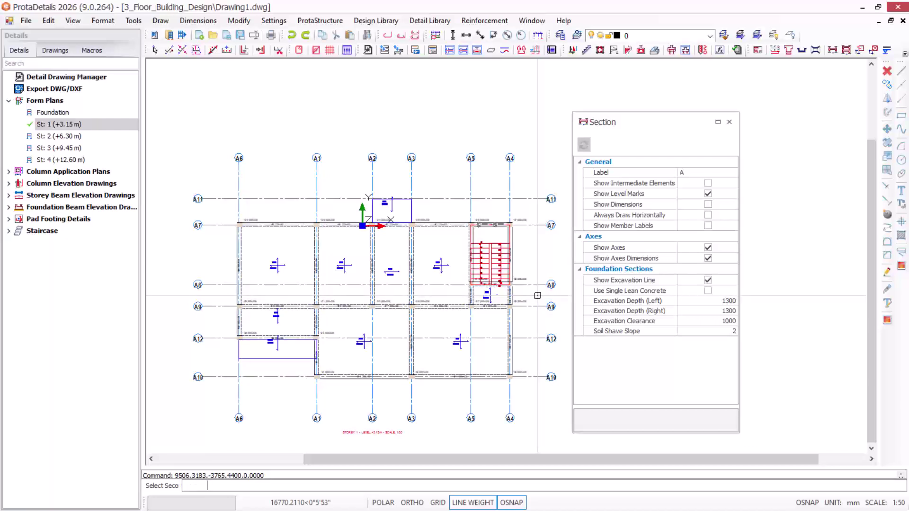
Place section A below the St: 1 form plan and bring it into view
scroll(535, 236, down, 5)
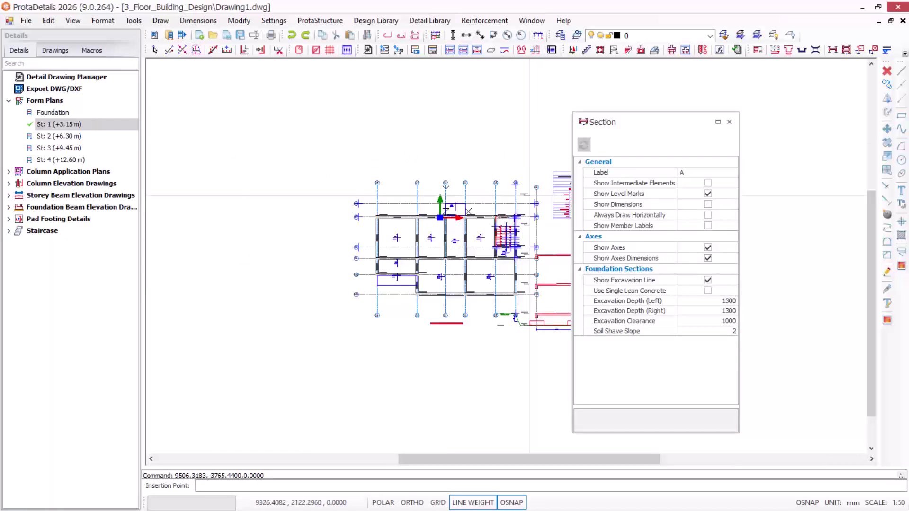
scroll(479, 246, up, 1)
scroll(427, 299, up, 1)
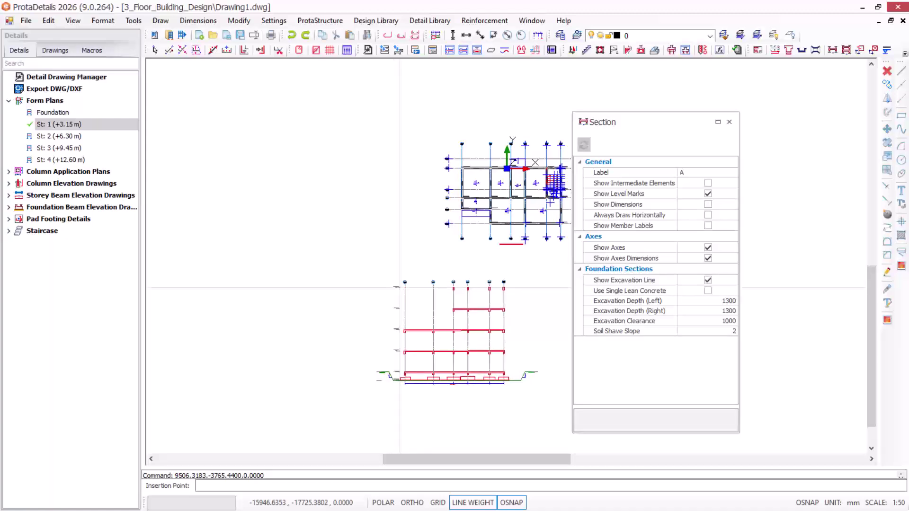
scroll(436, 273, up, 1)
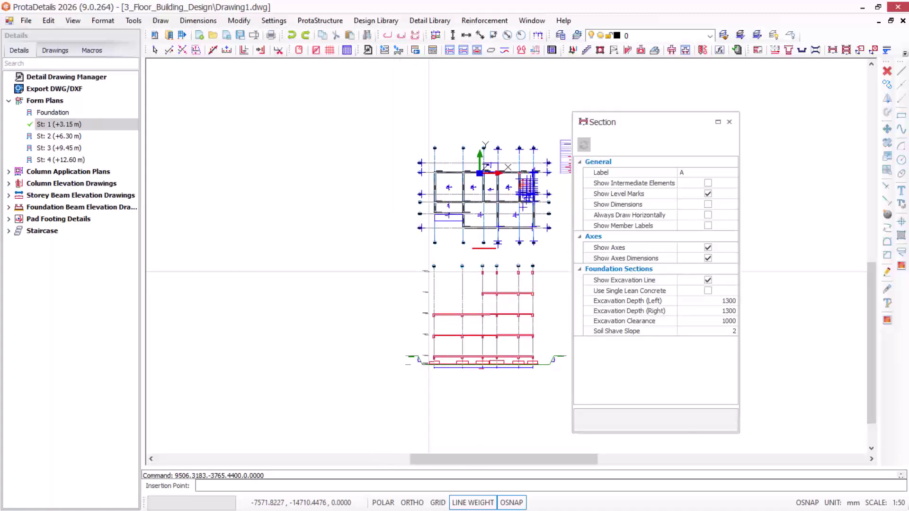
click(426, 272)
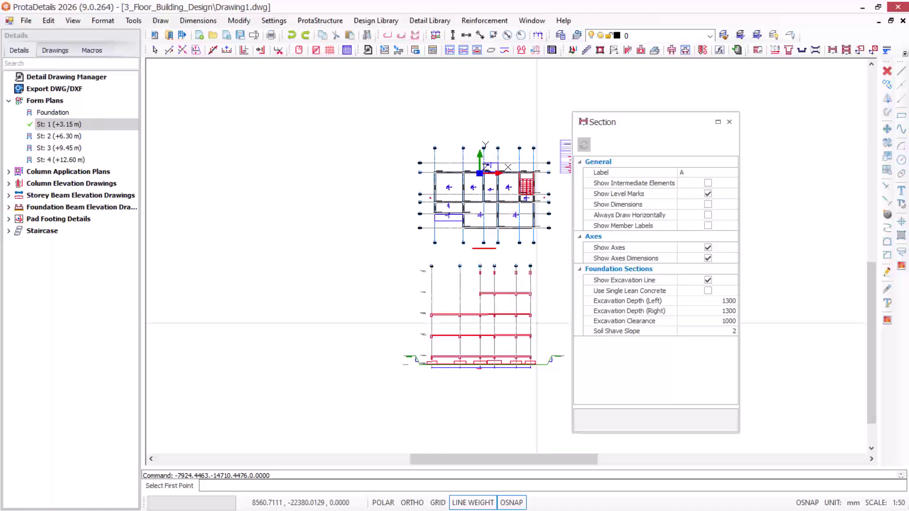
scroll(537, 324, up, 3)
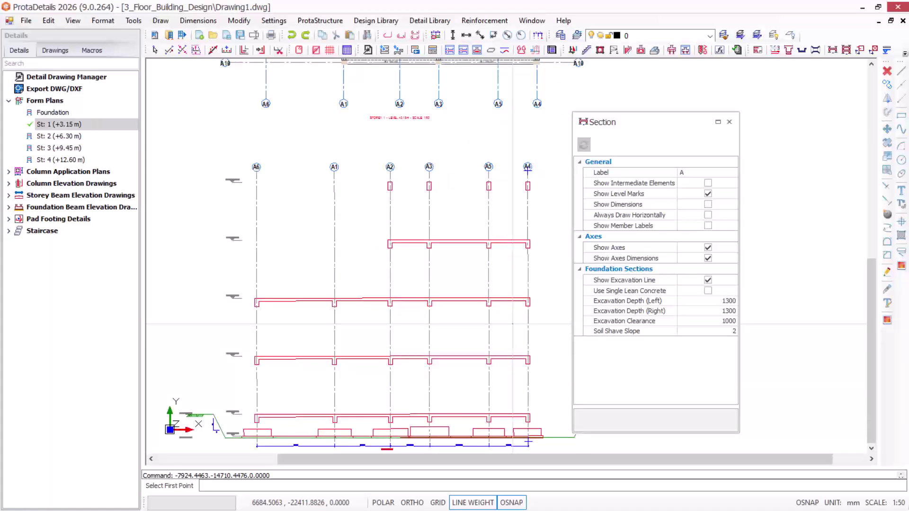
middle_drag(514, 326, 513, 319)
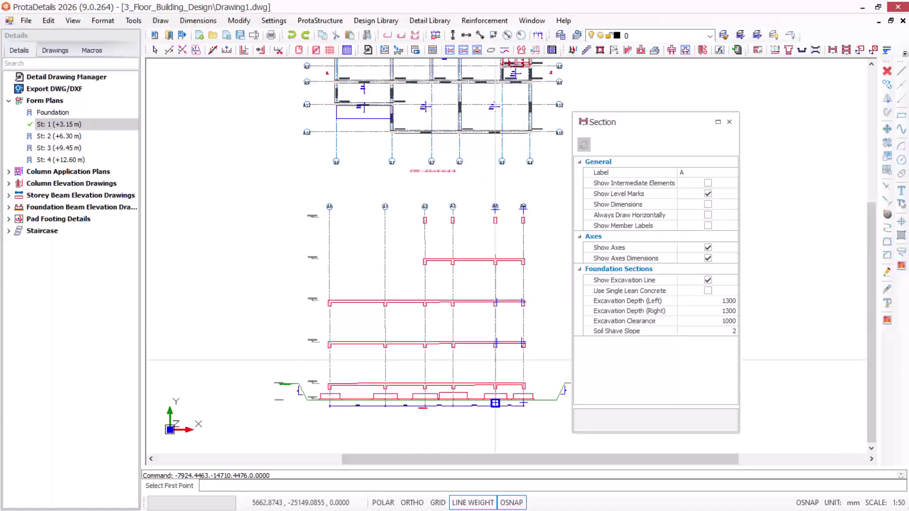
Cancel the Select First Point prompt and dismiss the Section properties panel
scroll(523, 388, up, 2)
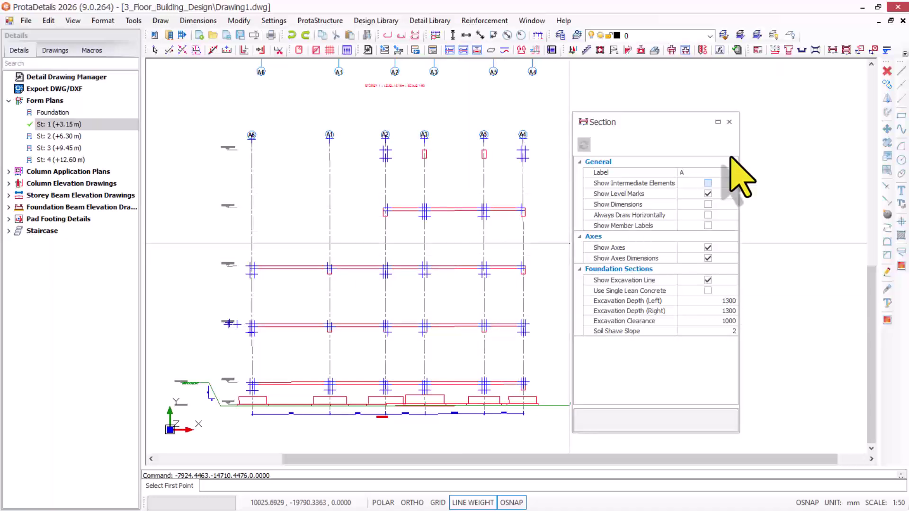
click(729, 122)
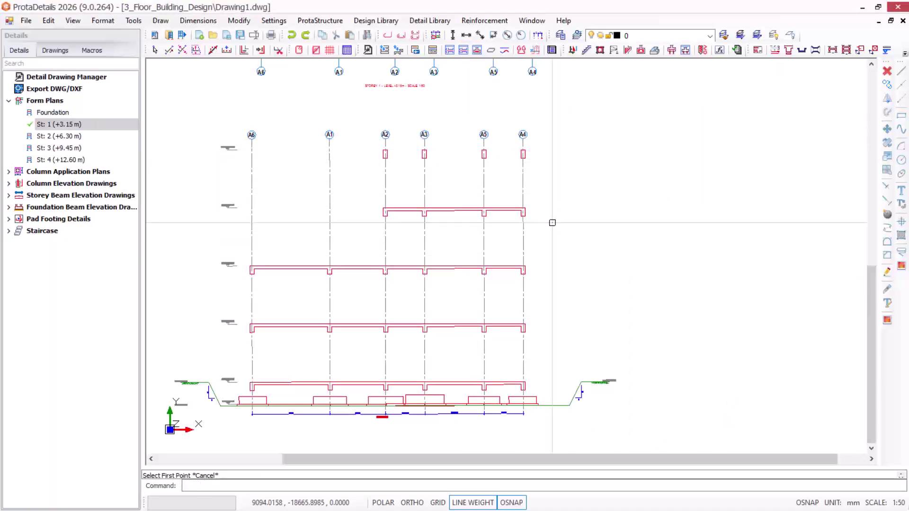
Turn on Show Intermediate Elements for section A so columns appear between storeys
click(524, 232)
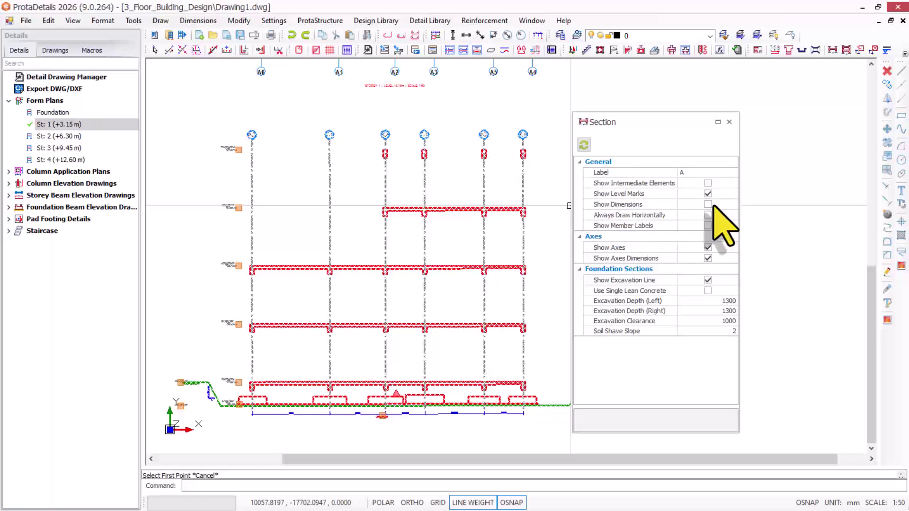
click(708, 182)
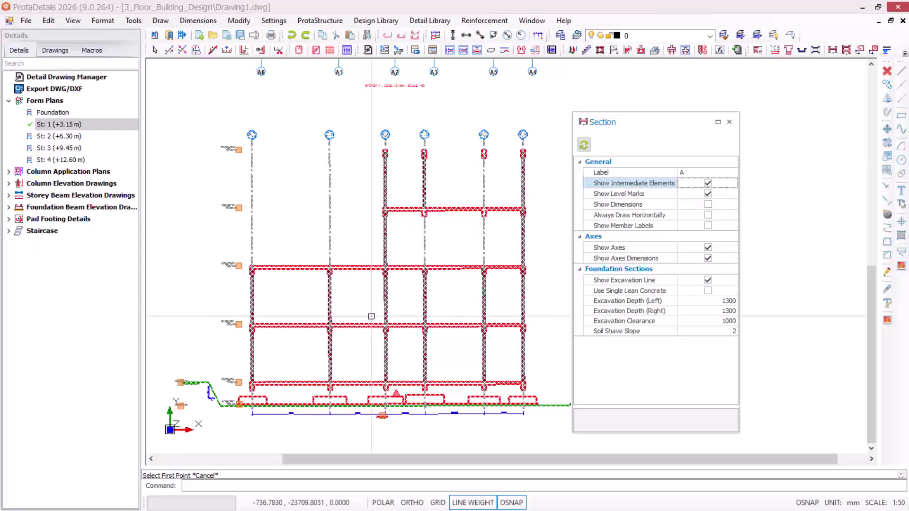
key(Escape)
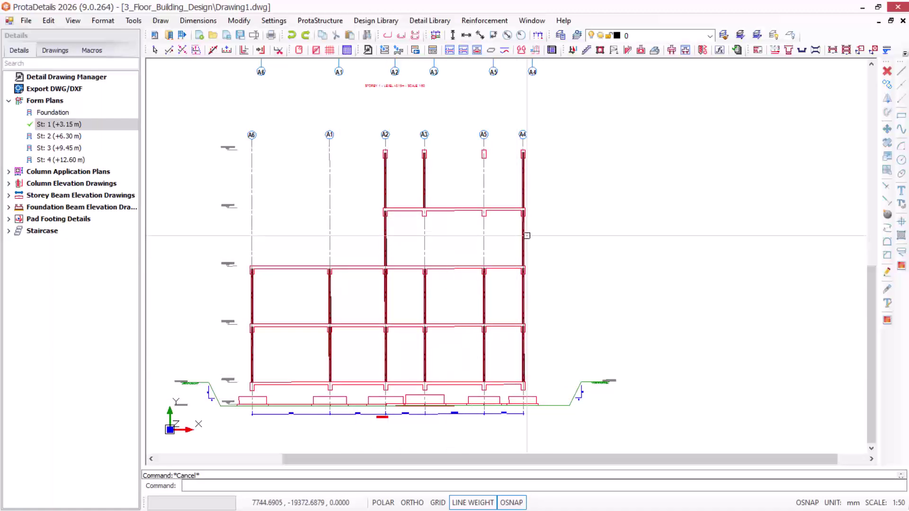
Enable dimensions, member labels and single lean concrete on section A and redraw it
click(525, 235)
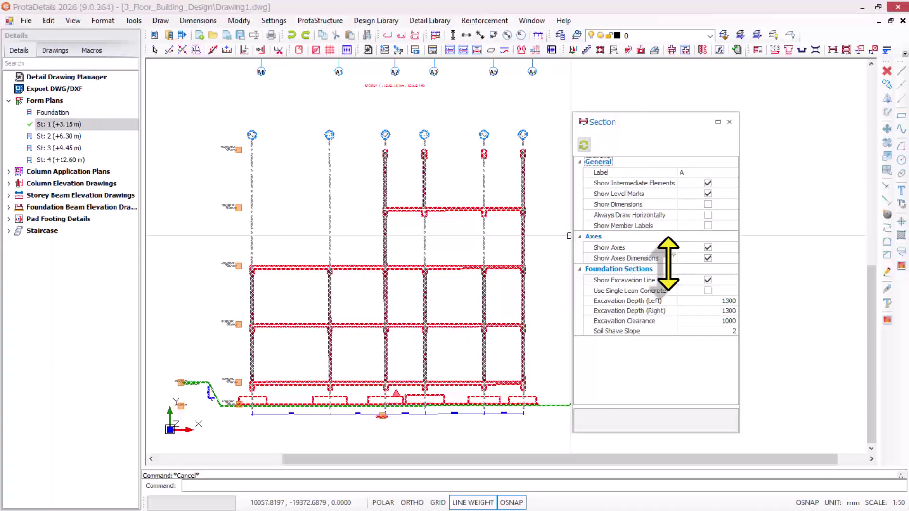
click(709, 204)
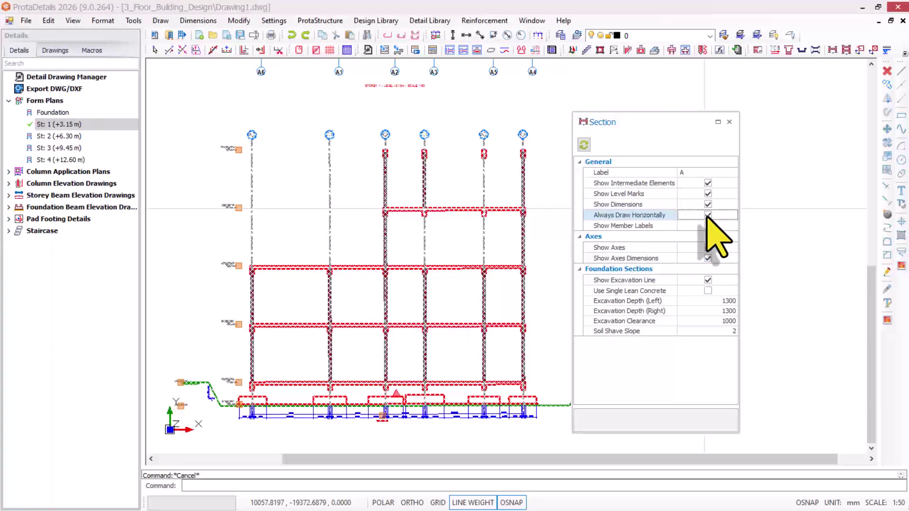
click(708, 226)
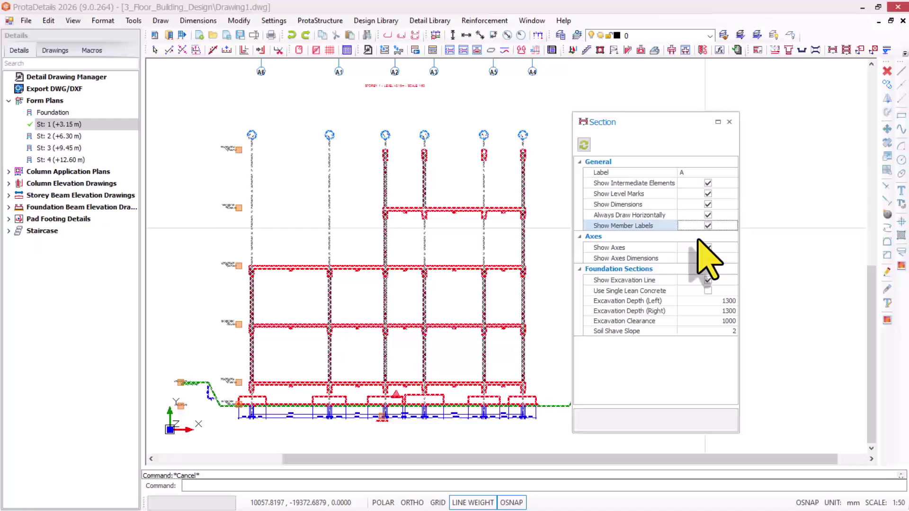
click(708, 290)
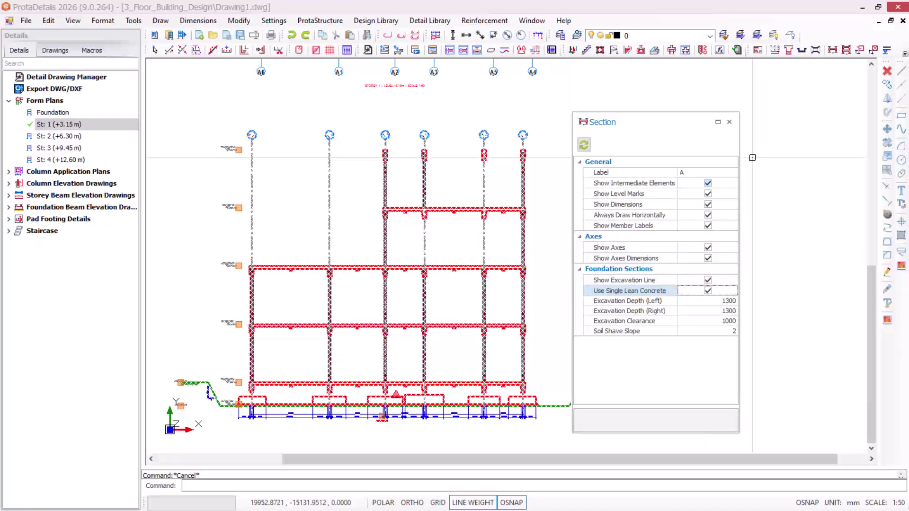
click(729, 121)
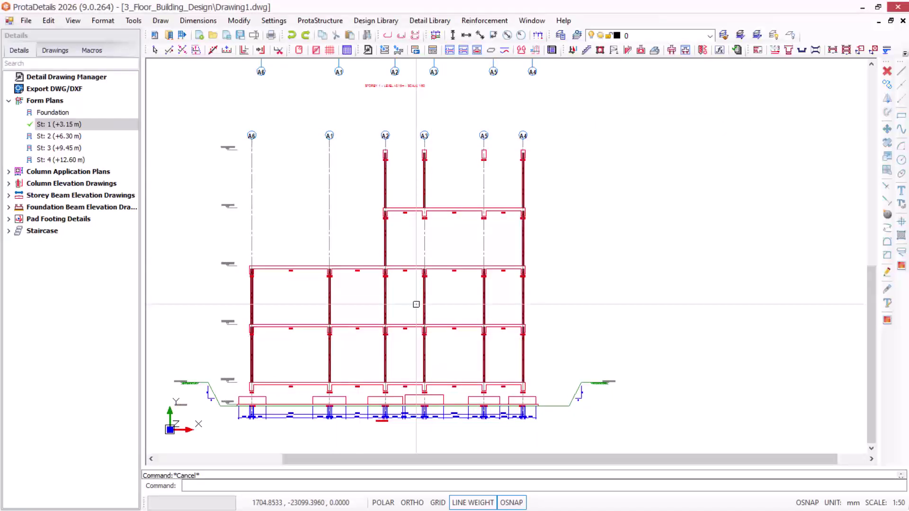
scroll(200, 377, up, 2)
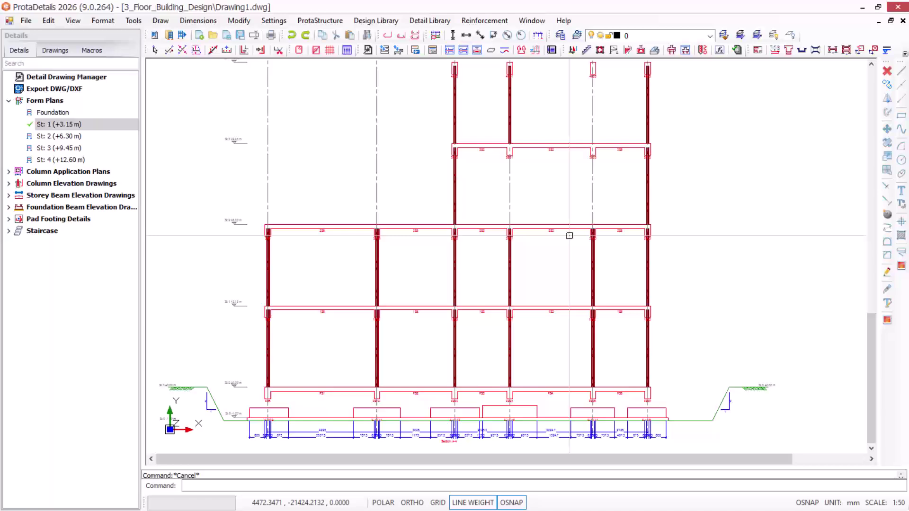
scroll(582, 327, down, 2)
scroll(544, 318, down, 2)
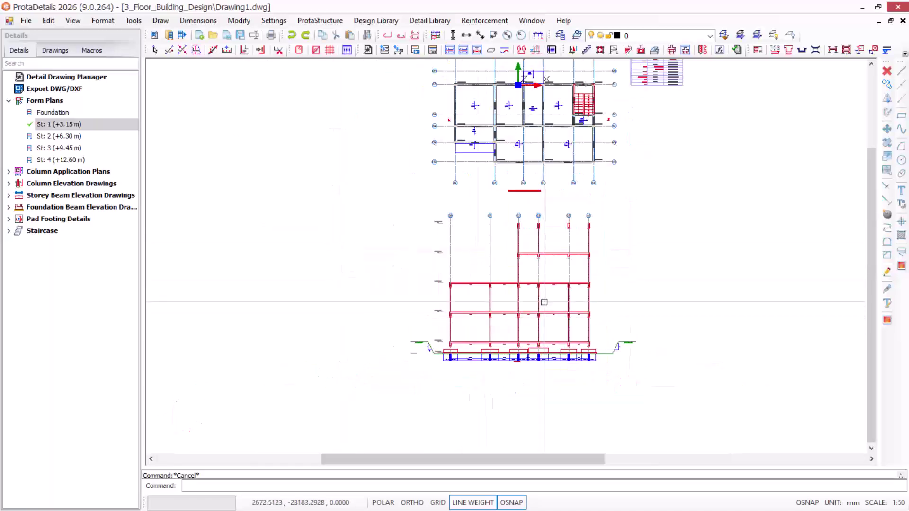
scroll(544, 303, up, 1)
scroll(544, 303, down, 1)
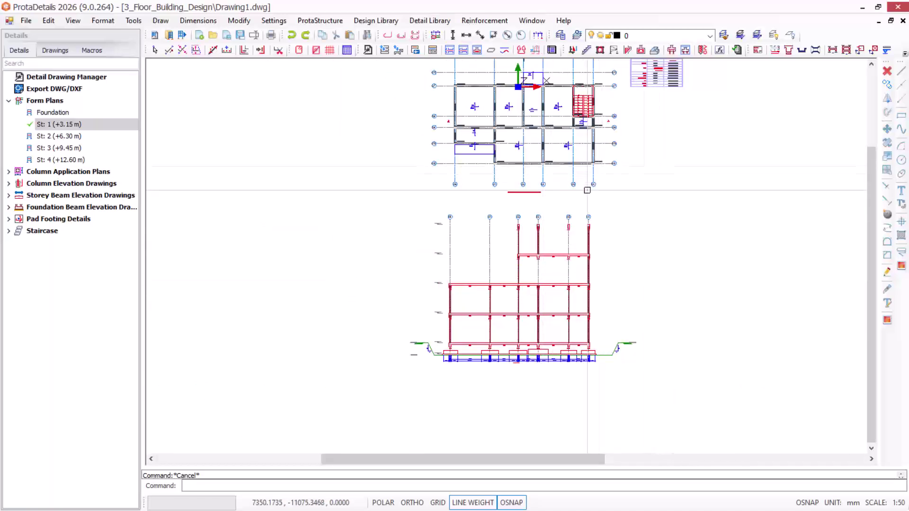